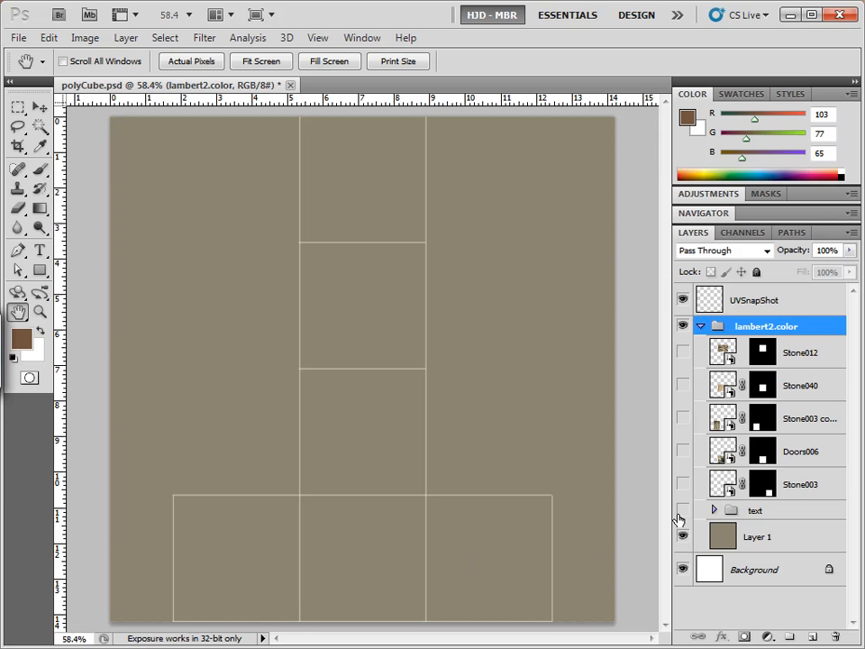
Preview the finished texture layout by showing the text group and the Stone003, Doors006, Stone003 copy, Stone040 and Stone012 layers.
click(682, 509)
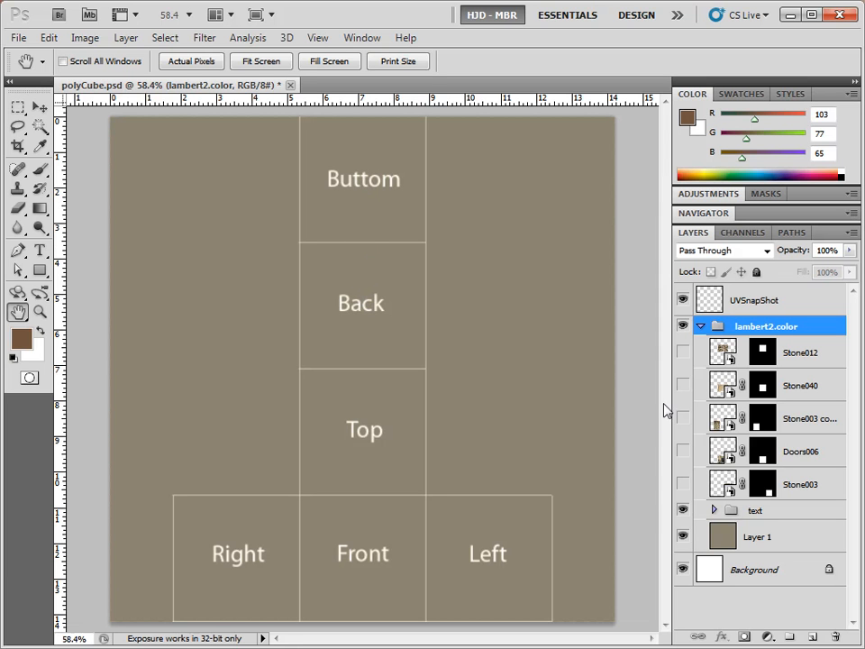
click(682, 483)
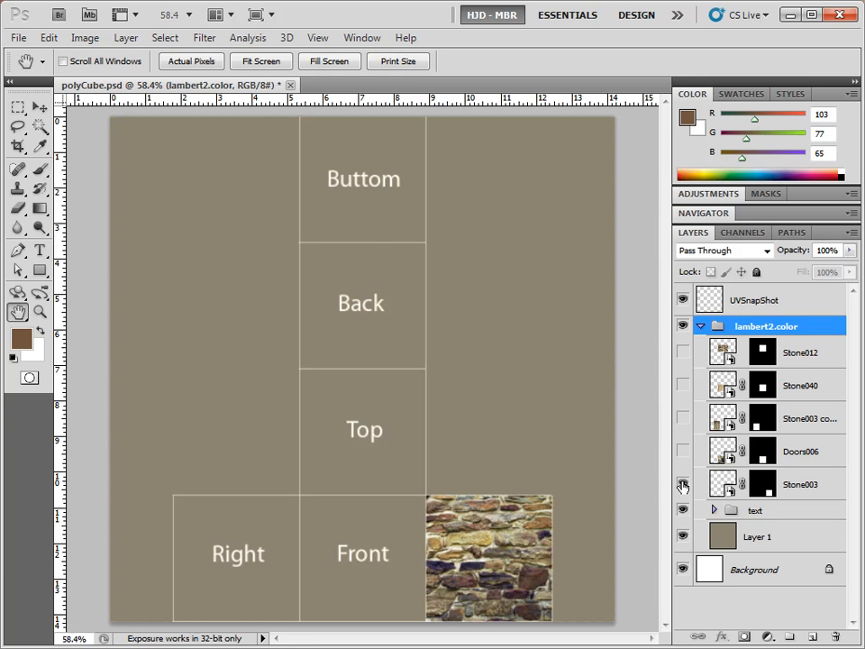
click(681, 485)
click(682, 450)
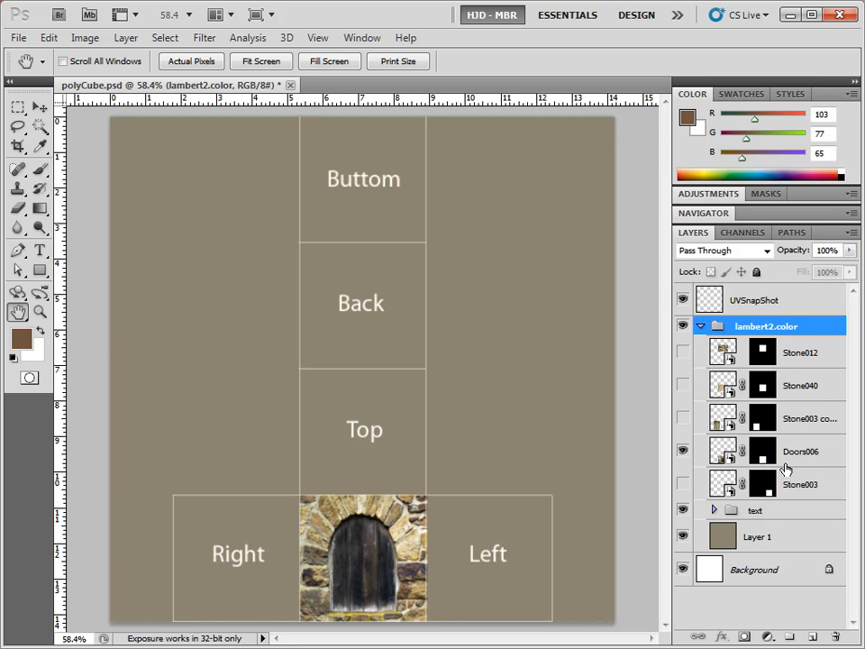
click(682, 484)
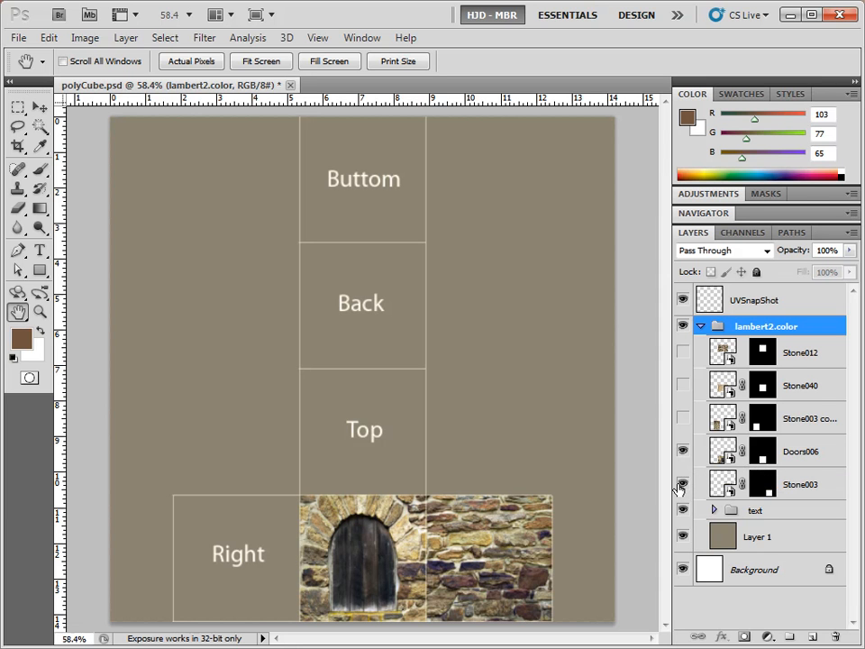
click(682, 418)
click(682, 386)
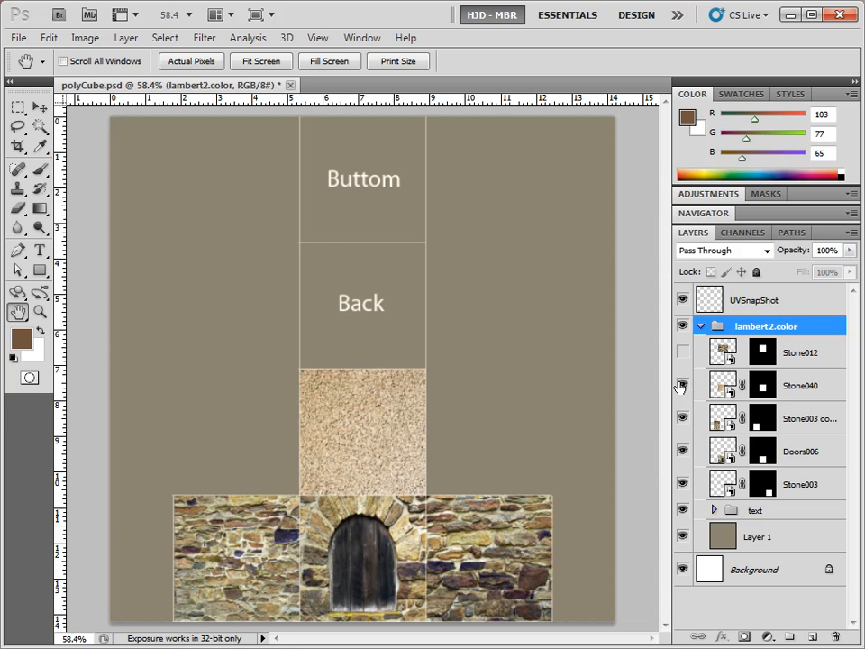
click(682, 351)
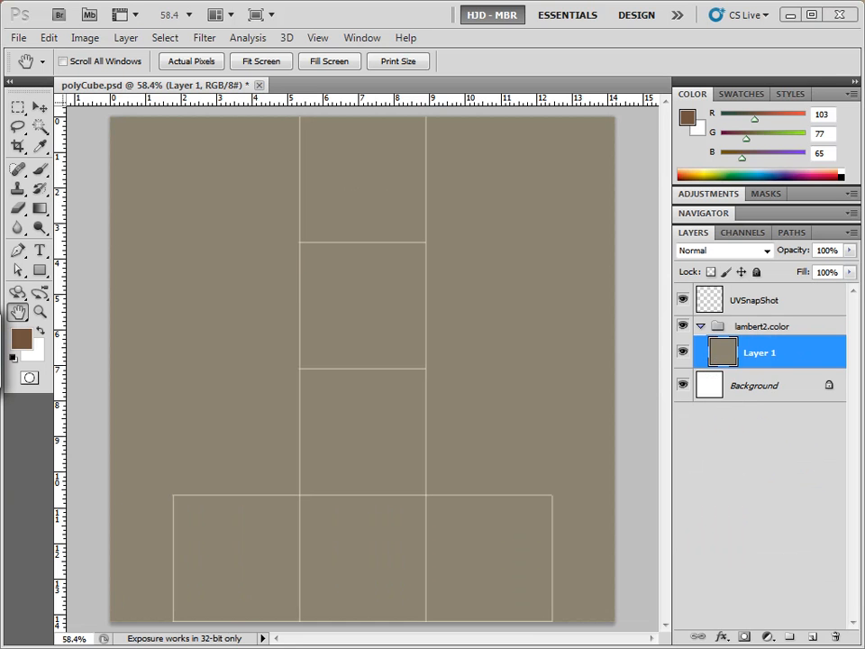
In the file explorer, open the Doors folder under Royalty Free Texture Pictures on drive F: and show its images as large icons.
drag(863, 145, 597, 64)
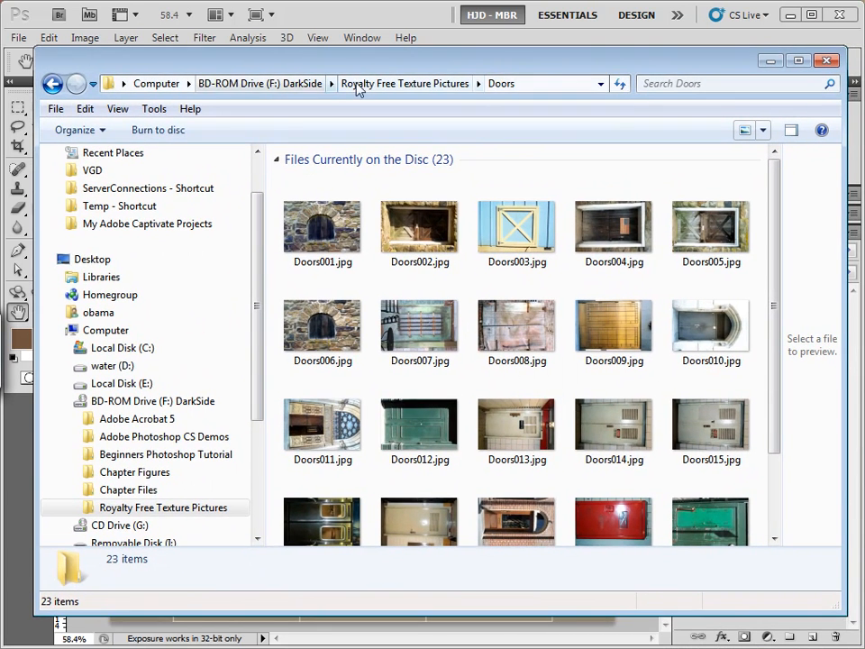
click(298, 84)
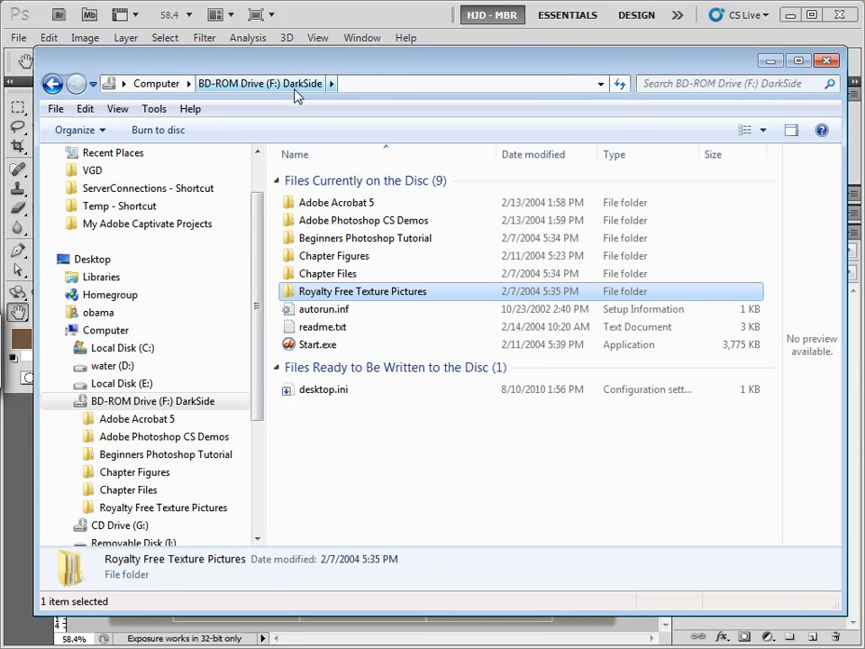
double_click(328, 291)
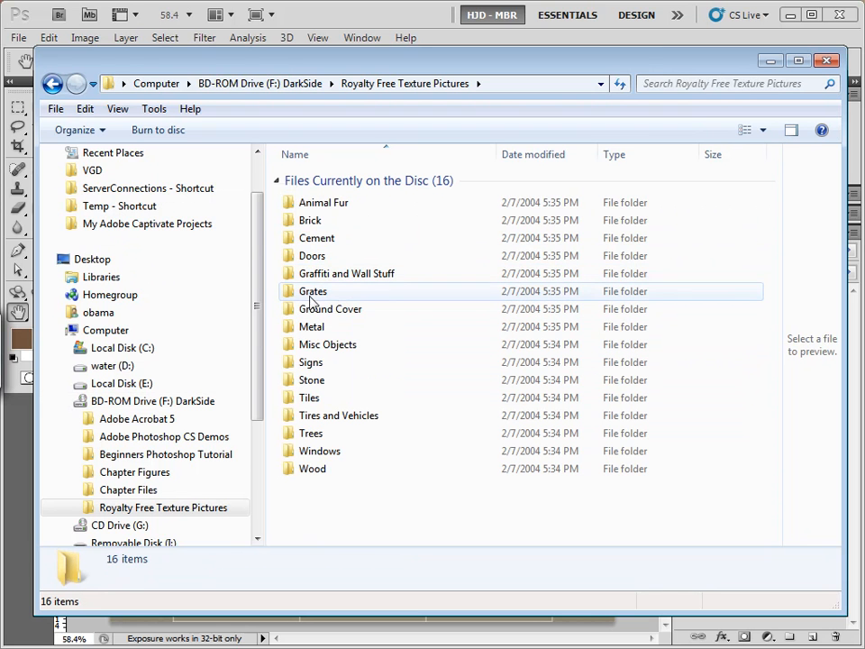
double_click(309, 259)
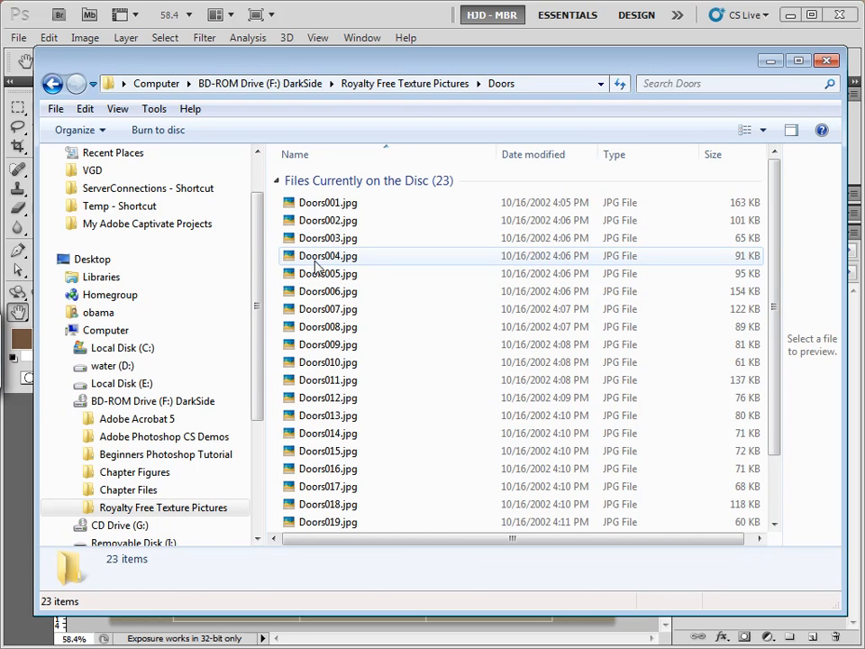
click(763, 130)
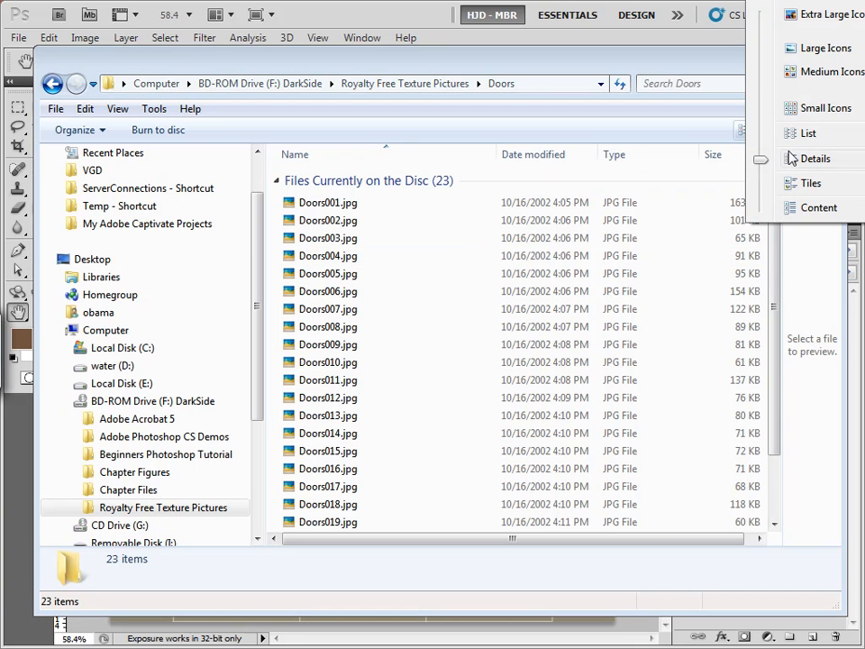
click(792, 48)
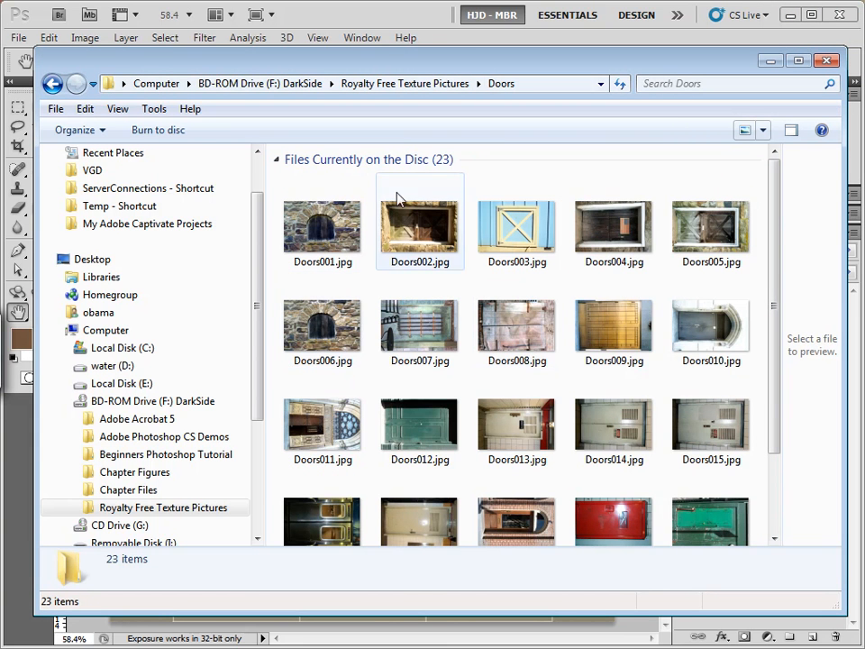
Place Doors006.jpg into polyCube.psd and scale it to about 33% width and 53% height over the lower middle UV square.
drag(469, 59, 861, 72)
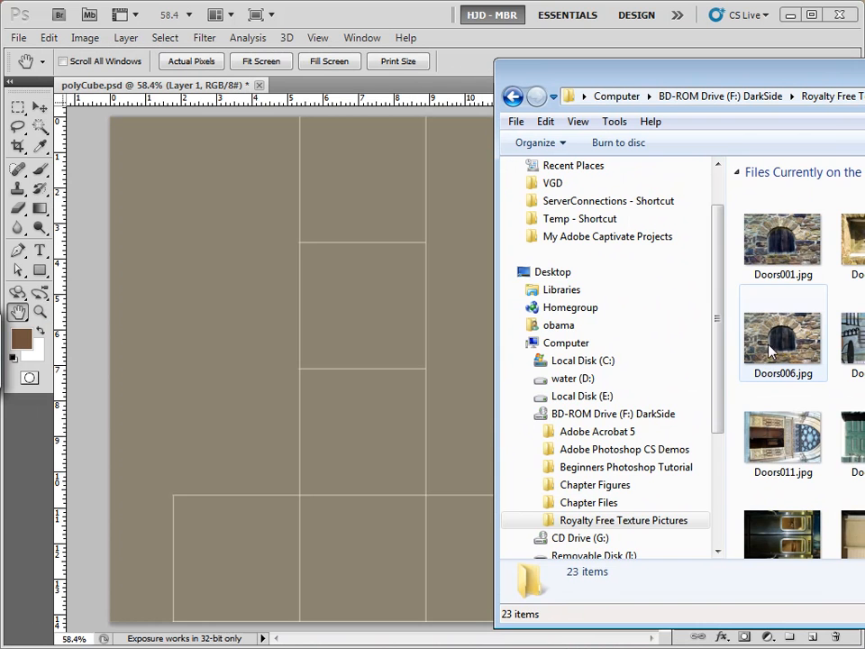
drag(782, 348, 314, 361)
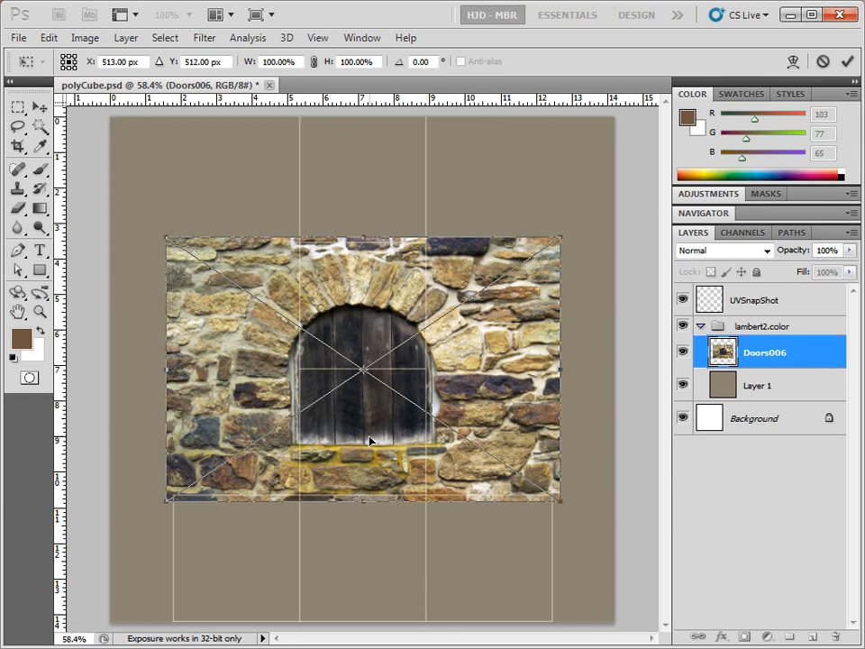
drag(370, 440, 366, 569)
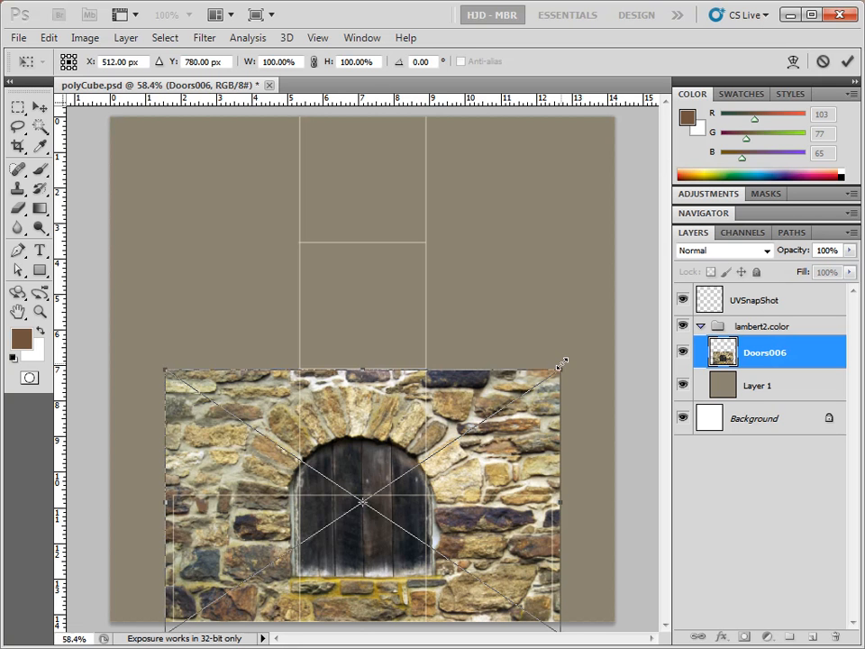
drag(559, 368, 429, 492)
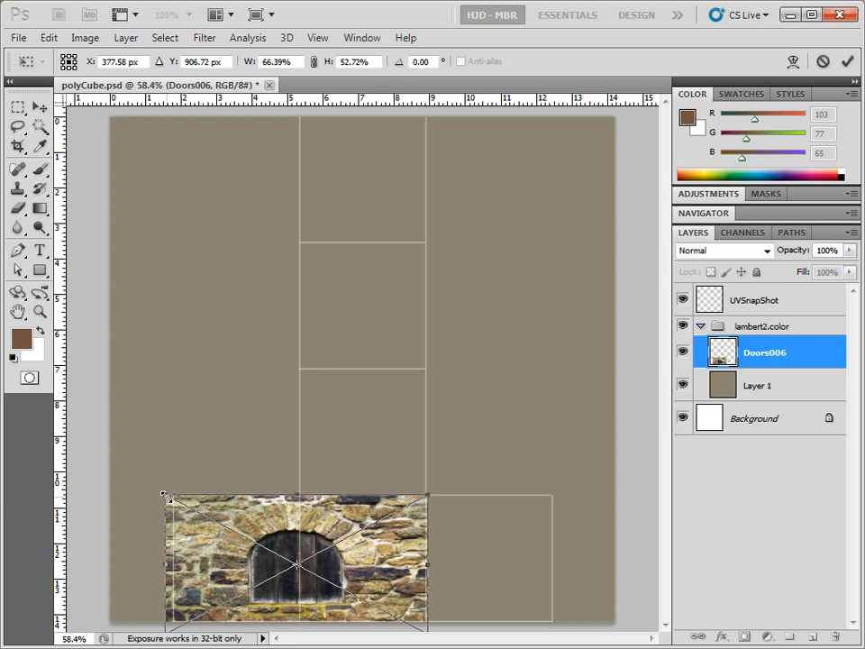
drag(165, 494, 294, 491)
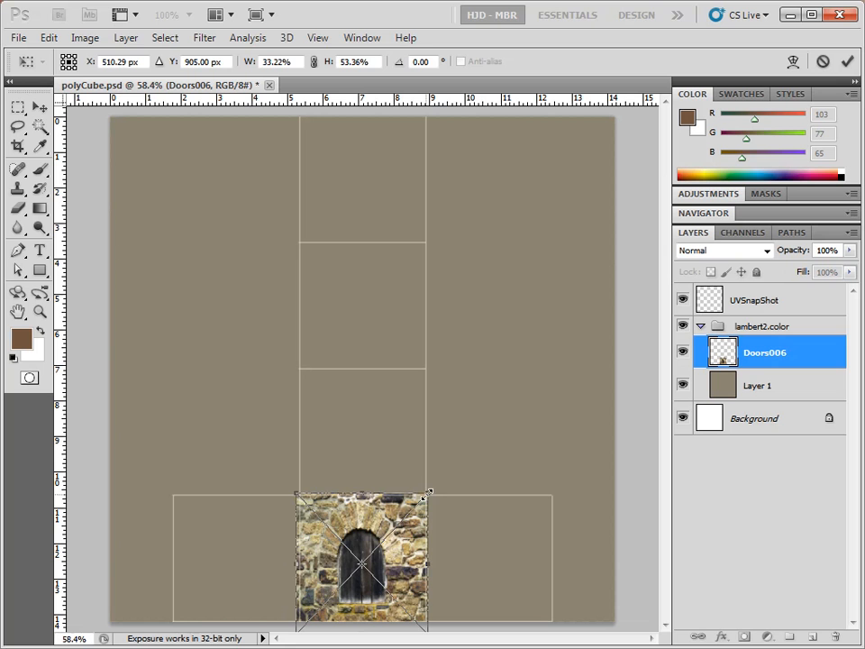
key(Return)
key(h)
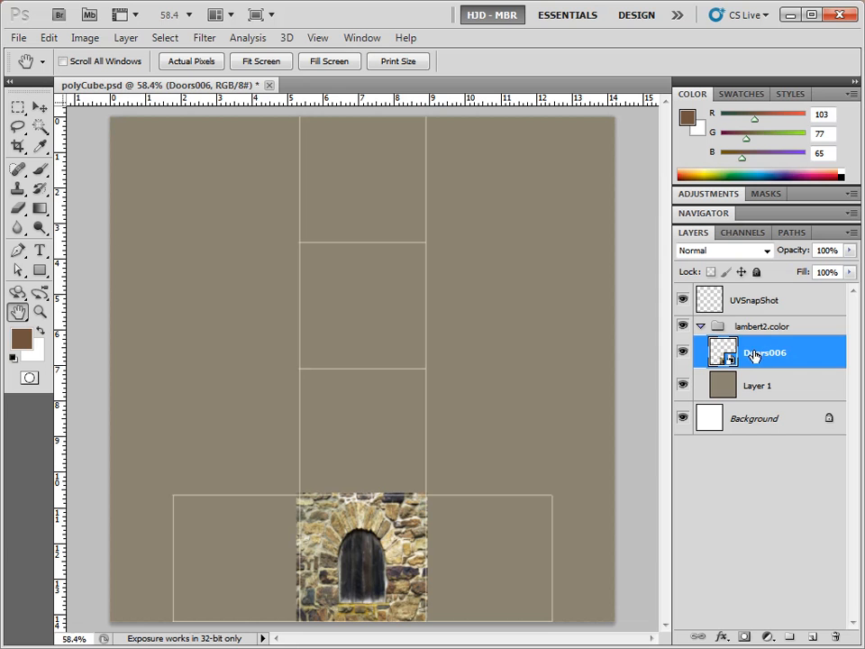
Move the Doors006 layer so its upper-left corner aligns with the upper-left corner of the lower middle UV square.
mouse_move(755, 357)
mouse_down()
mouse_move(755, 392)
mouse_move(765, 336)
mouse_move(759, 353)
mouse_up()
key(z)
click(292, 528)
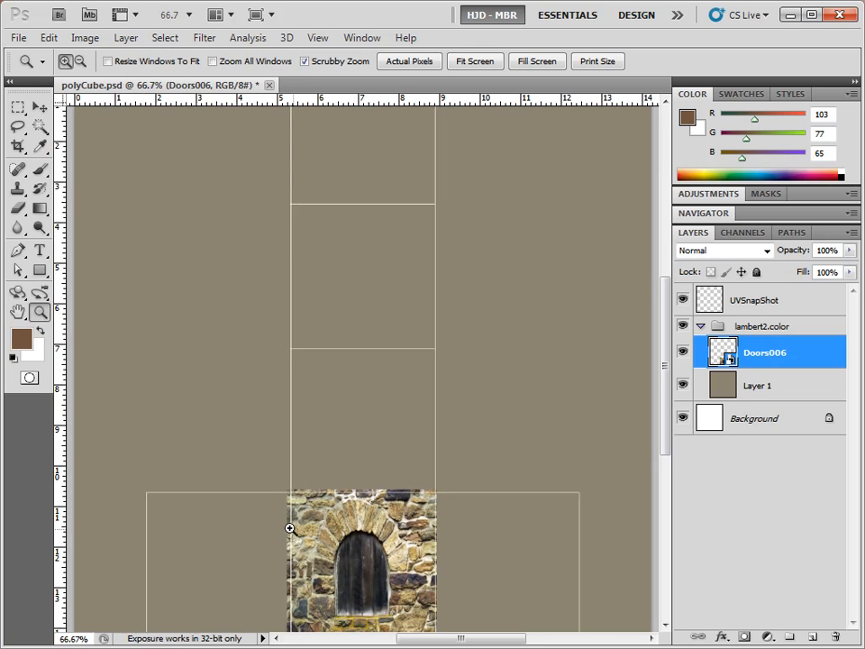
click(291, 528)
click(290, 530)
click(289, 529)
key(h)
drag(363, 510, 349, 536)
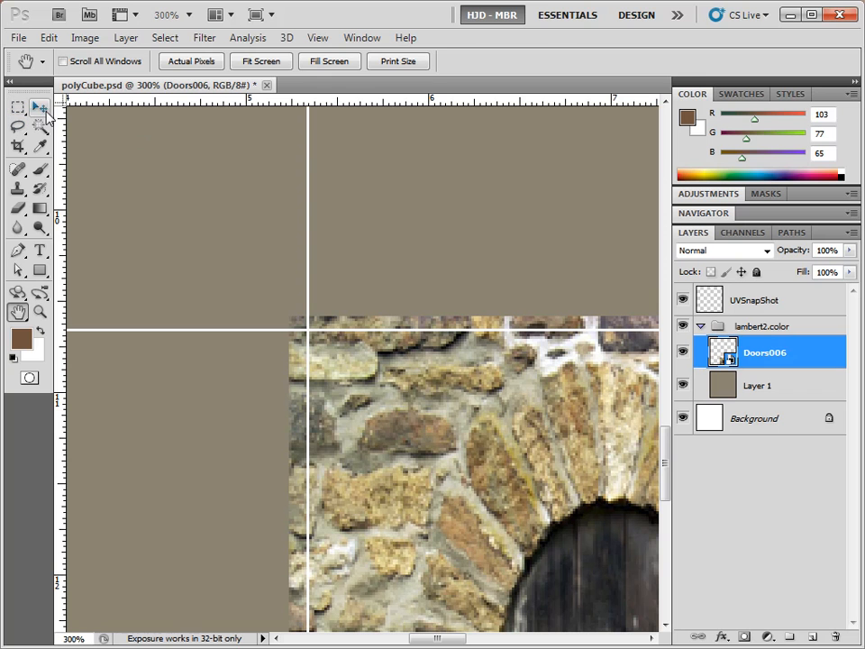
click(40, 108)
mouse_move(389, 431)
mouse_down()
mouse_move(408, 448)
mouse_move(402, 444)
mouse_up()
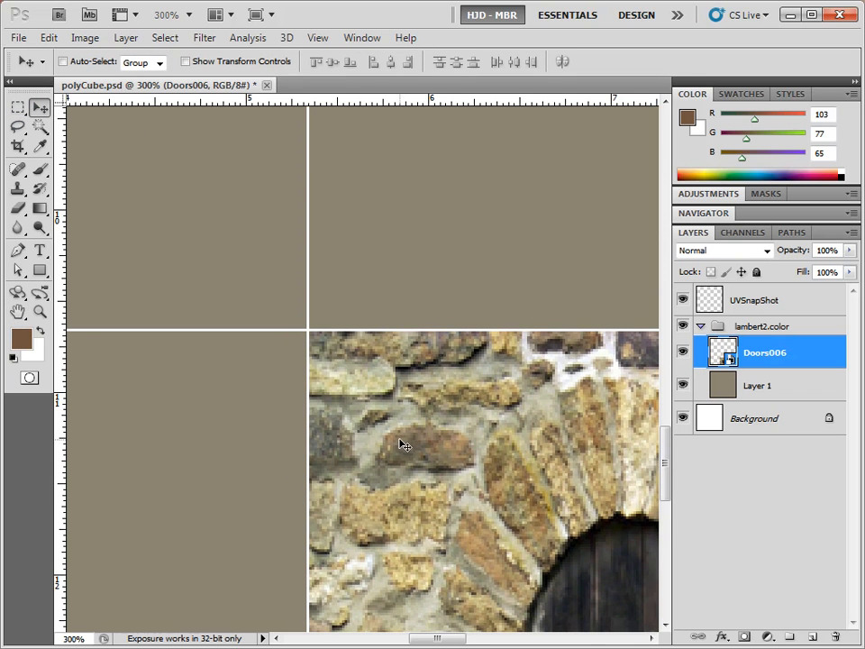
Scale the Doors006 layer to about 32.1% width and 53.5% height so its right edge meets the UV square's right line.
drag(523, 508, 402, 556)
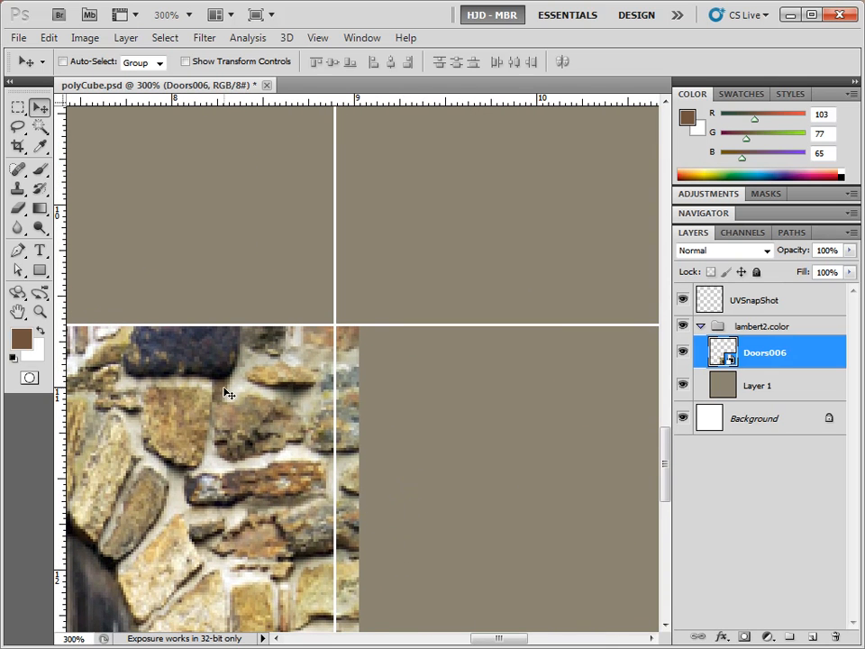
double_click(39, 311)
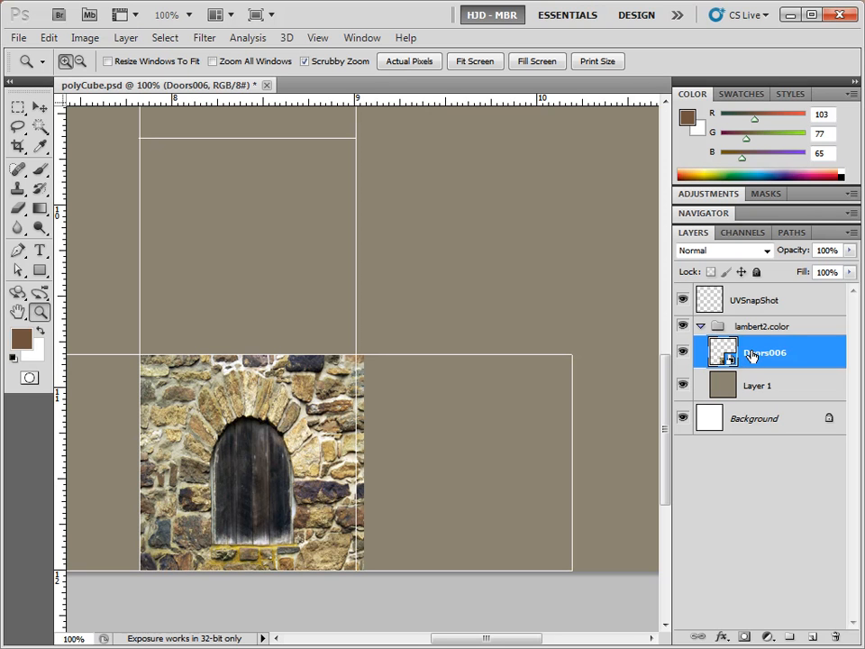
key(ctrl+t)
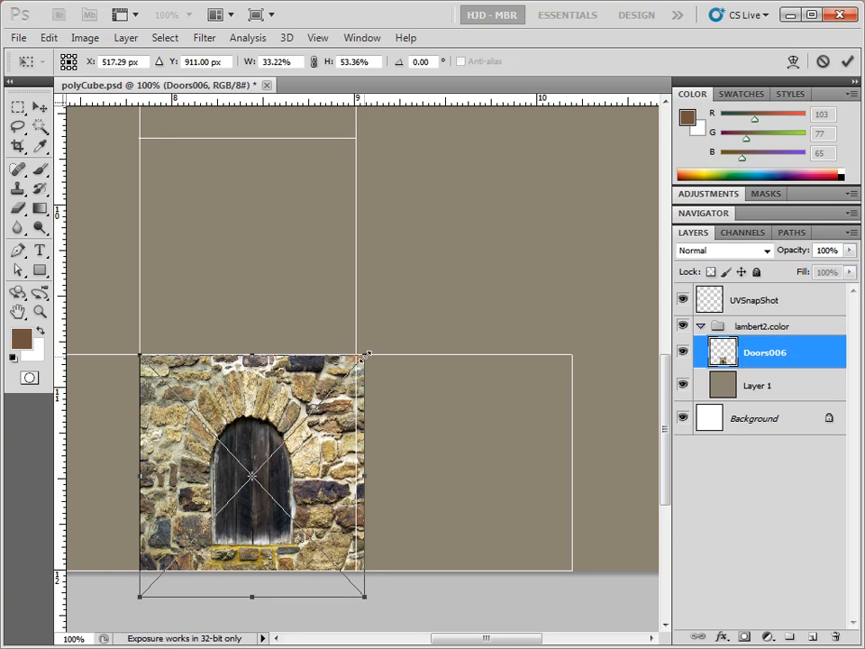
drag(366, 354, 358, 354)
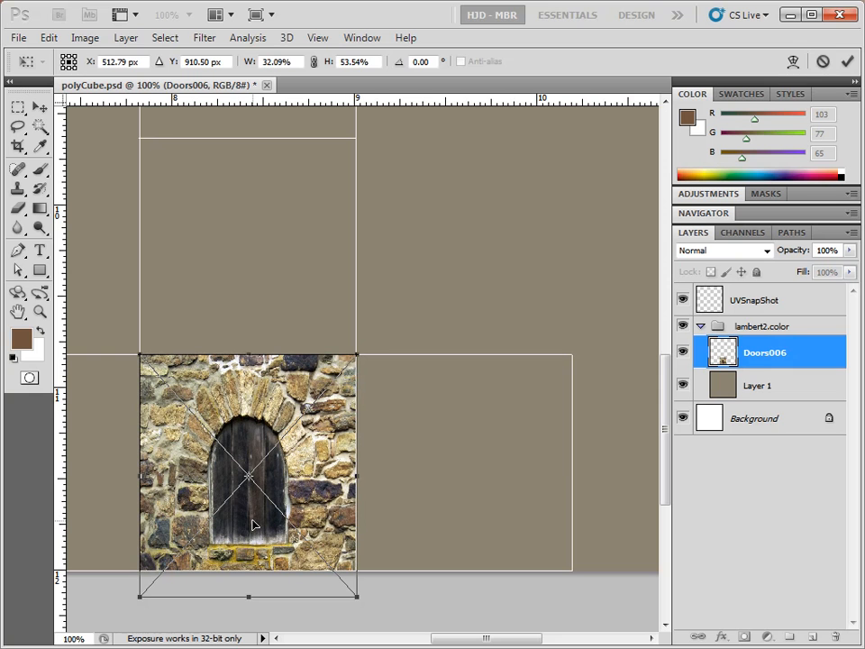
key(Return)
key(z)
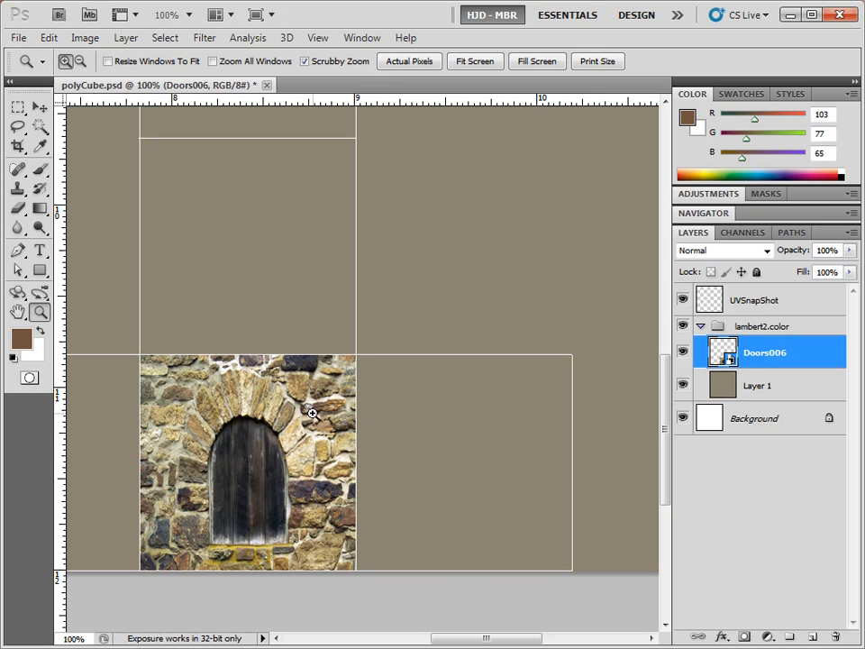
drag(864, 82, 689, 68)
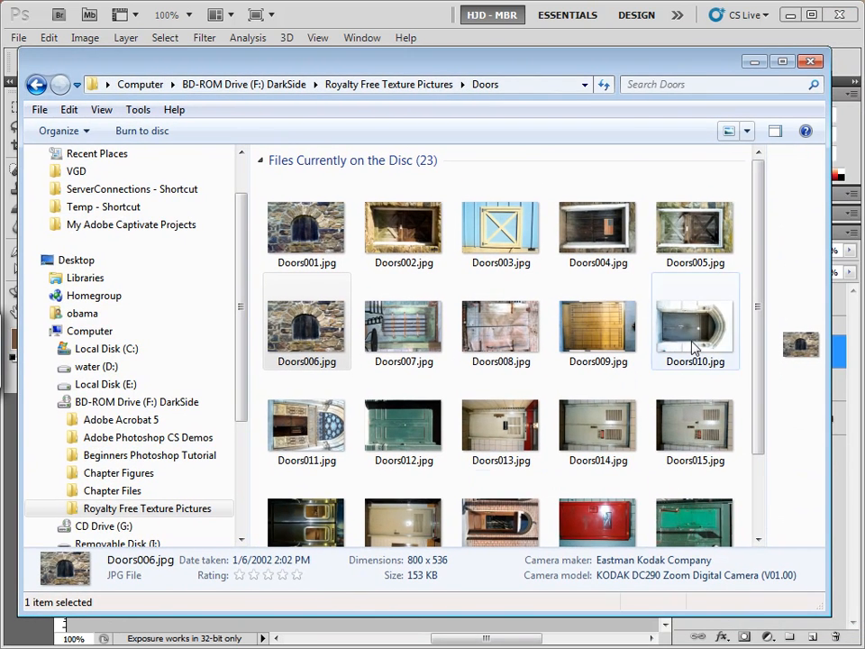
drag(543, 66, 864, 140)
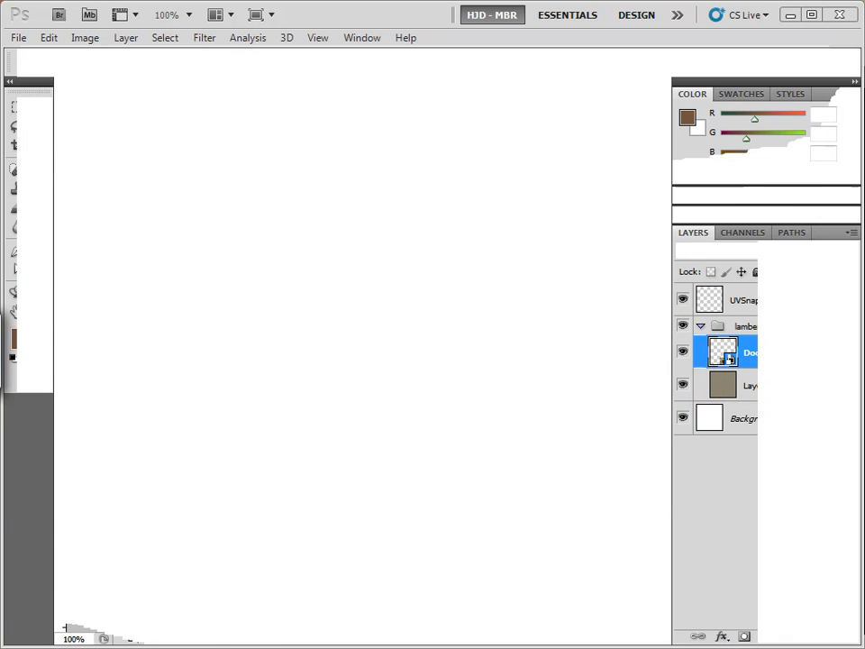